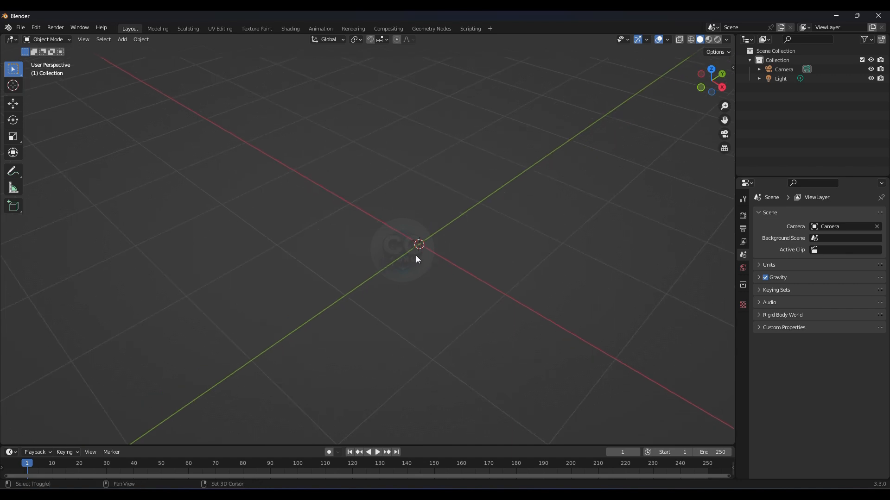
# Step: Add a cylinder mesh to the scene
pyautogui.hotkey('shift', 'a')
pyautogui.moveTo(416, 255)
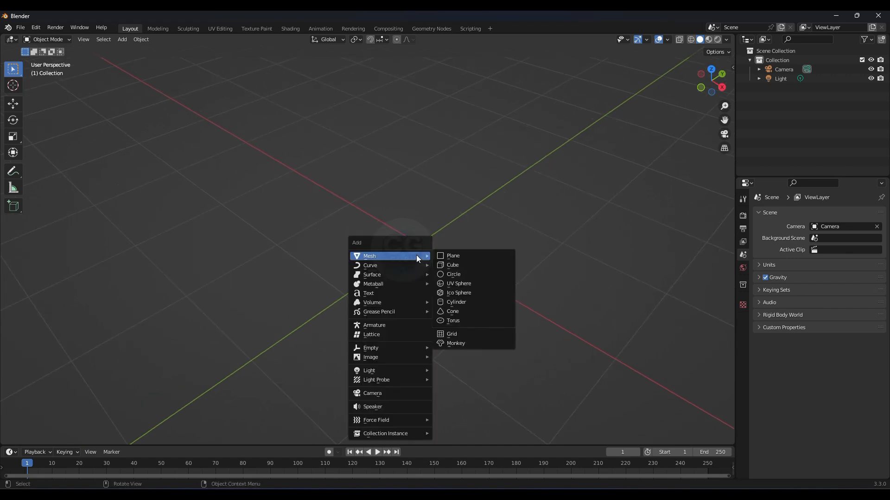
pyautogui.click(458, 302)
# Step: Apply Shade Smooth to the cylinder
pyautogui.scroll(-2, 395, 250)
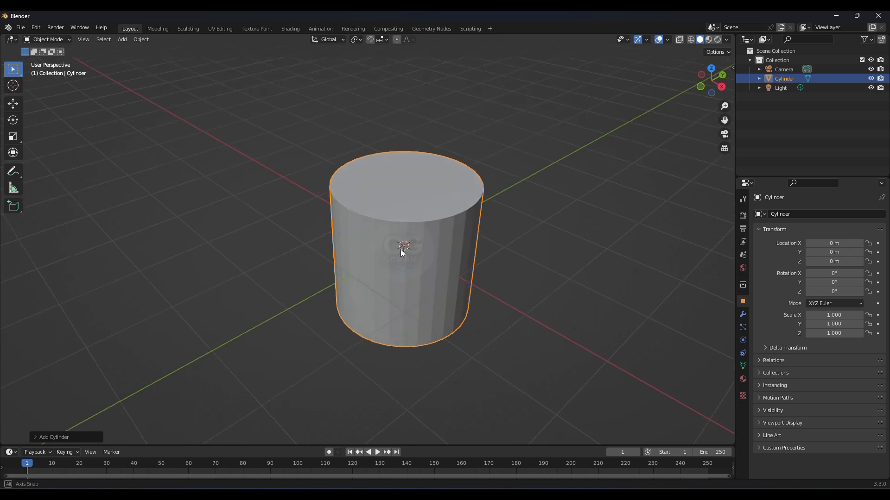
pyautogui.moveTo(411, 225); pyautogui.dragTo(419, 215, button='middle')
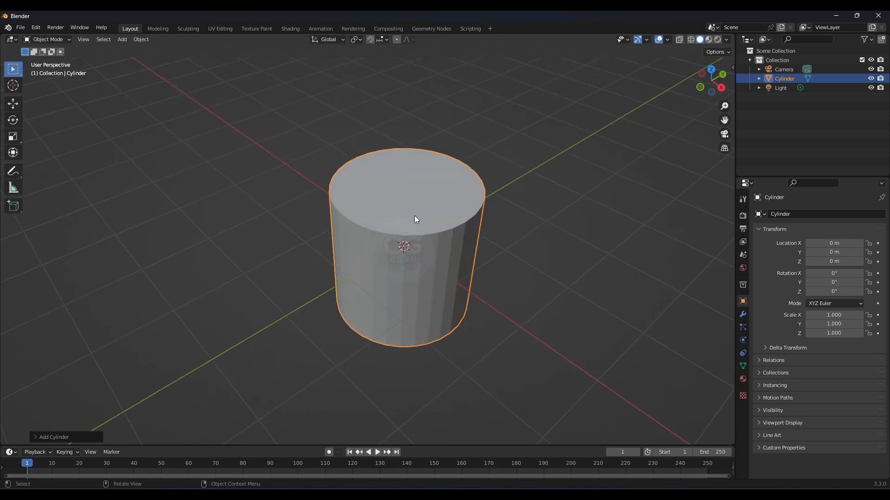
pyautogui.rightClick(364, 224)
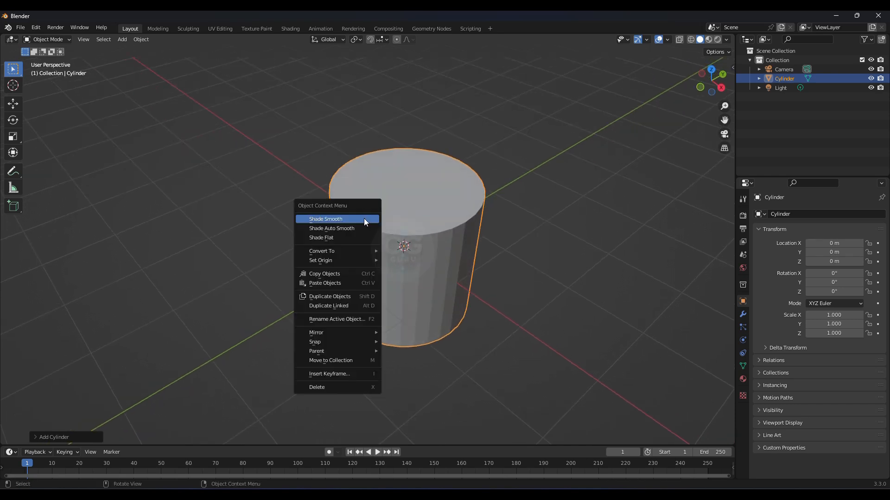
pyautogui.click(364, 220)
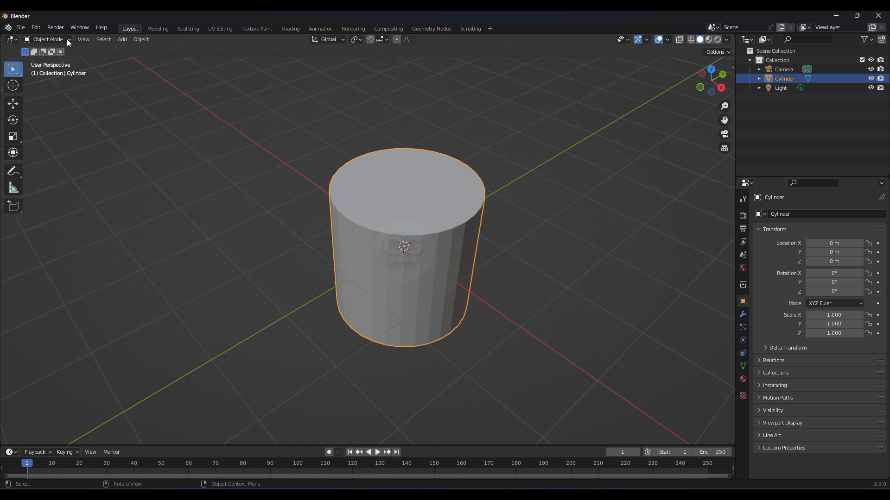
# Step: Switch to Edit Mode, select the cylinder's top face and inset it
pyautogui.click(54, 39)
pyautogui.click(56, 63)
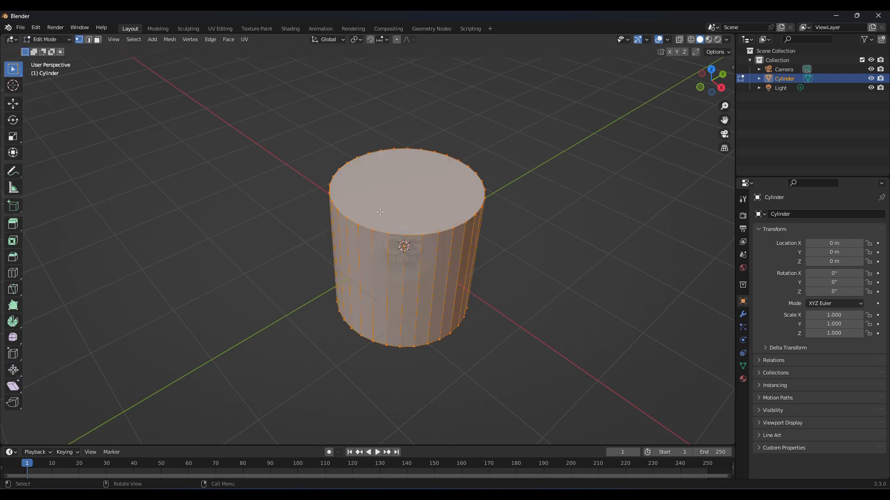
pyautogui.click(395, 198)
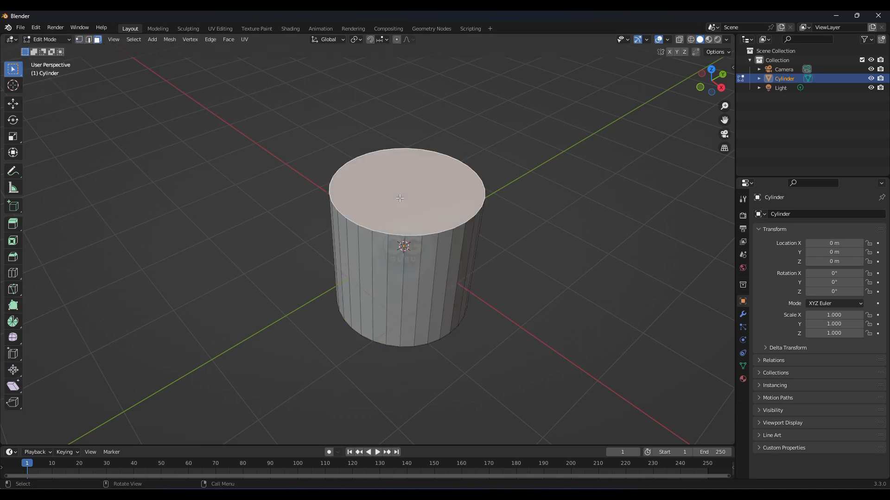
pyautogui.rightClick(394, 198)
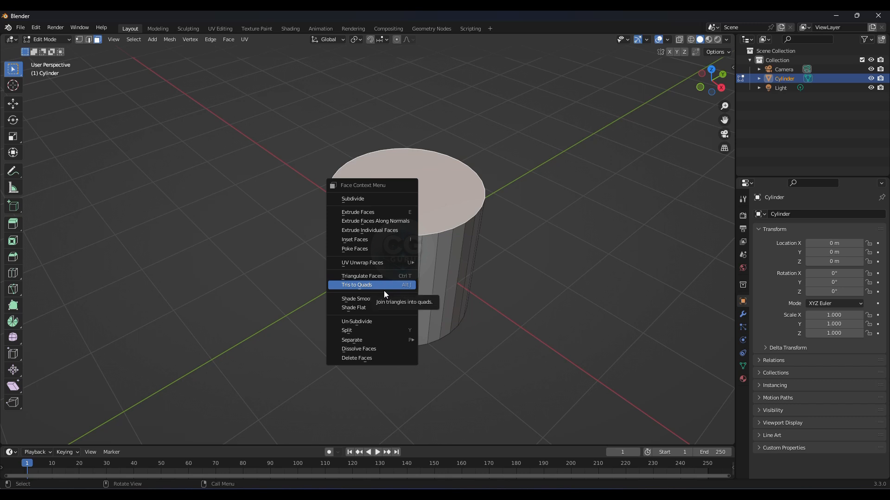
pyautogui.click(369, 239)
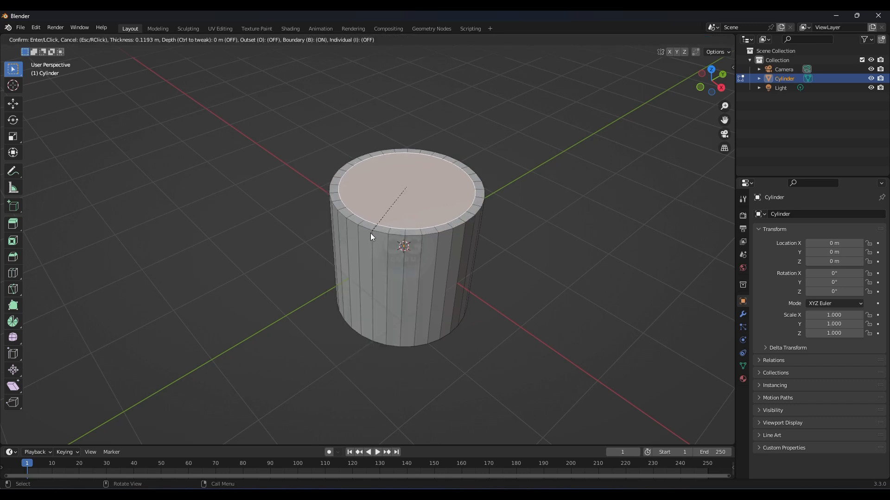
pyautogui.click(371, 233)
pyautogui.moveTo(371, 234); pyautogui.dragTo(388, 219, button='middle')
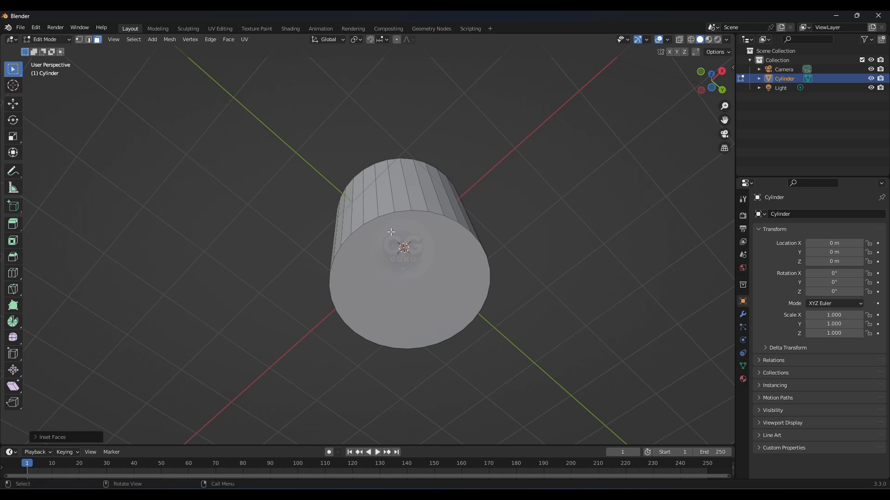
# Step: Select the cylinder's bottom face and inset it
pyautogui.click(391, 241)
pyautogui.rightClick(373, 224)
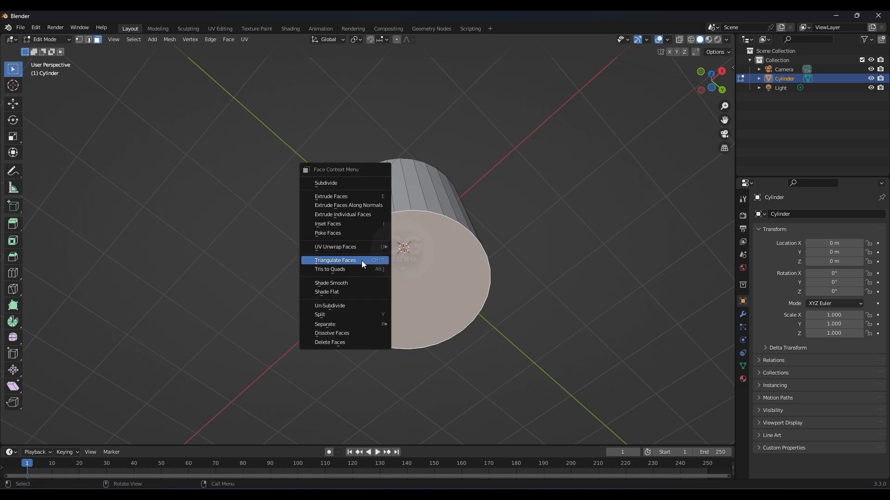
pyautogui.press('i')
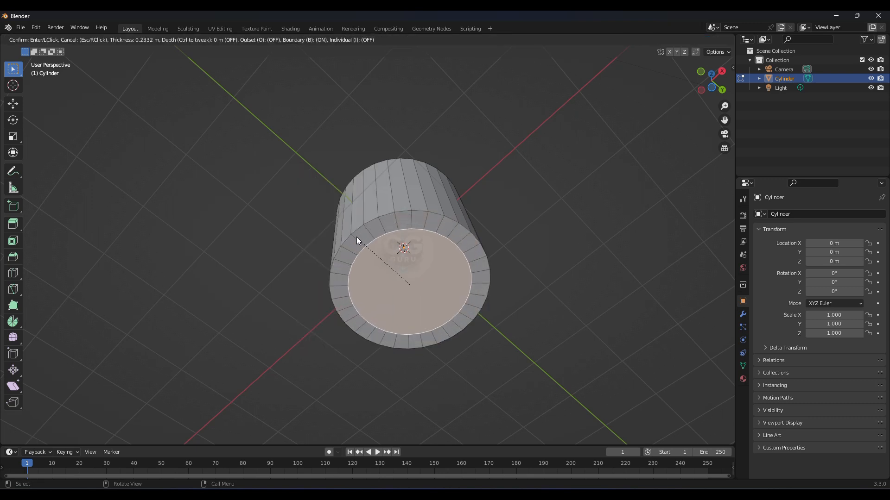
pyautogui.click(350, 229)
# Step: Delete the inset inner faces at the bottom and top of the cylinder
pyautogui.moveTo(350, 230); pyautogui.dragTo(406, 203, button='middle')
pyautogui.press('x')
pyautogui.click(381, 280)
pyautogui.click(405, 203)
pyautogui.press('x')
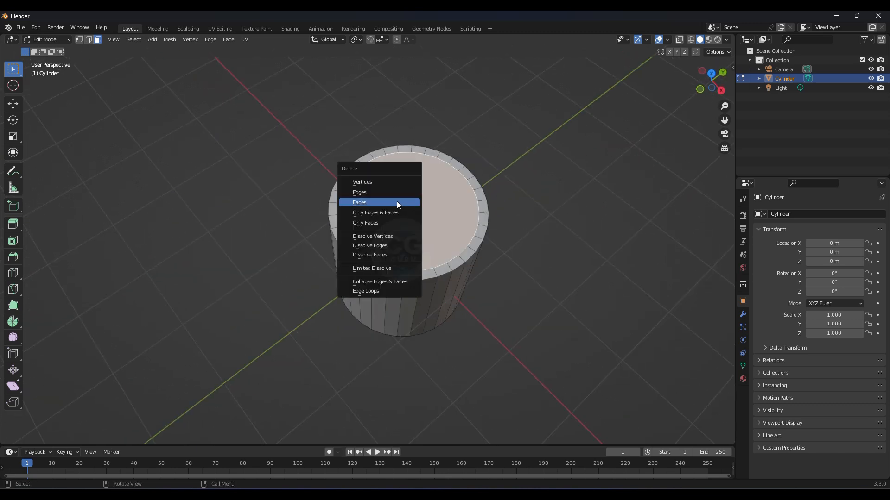
pyautogui.click(397, 204)
# Step: Select the inner edge loop of the top rim in edge select mode and fill it with Grid Fill
pyautogui.scroll(1, 380, 243)
pyautogui.moveTo(380, 242); pyautogui.dragTo(370, 216, button='middle')
pyautogui.moveTo(360, 158); pyautogui.dragTo(312, 184, button='middle')
pyautogui.scroll(2, 343, 174)
pyautogui.click(297, 172)
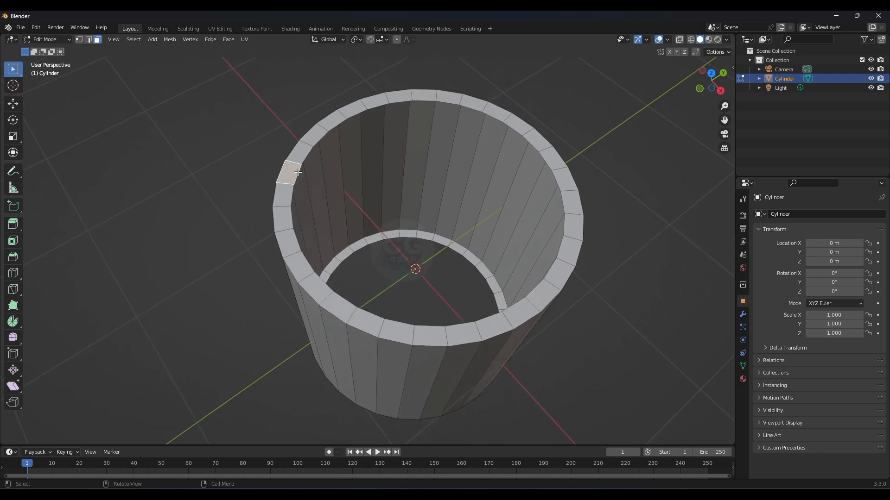
pyautogui.click(89, 40)
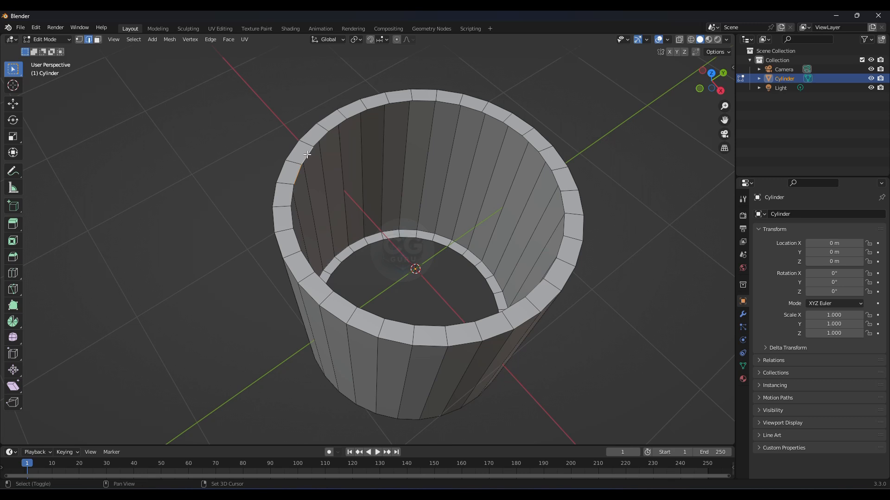
pyautogui.keyDown('alt'); pyautogui.click(317, 143); pyautogui.keyUp('alt')
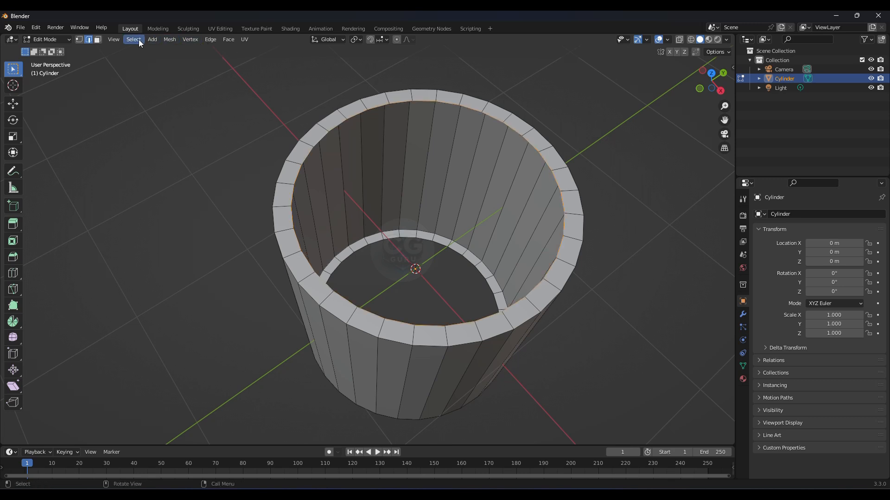
pyautogui.click(154, 40)
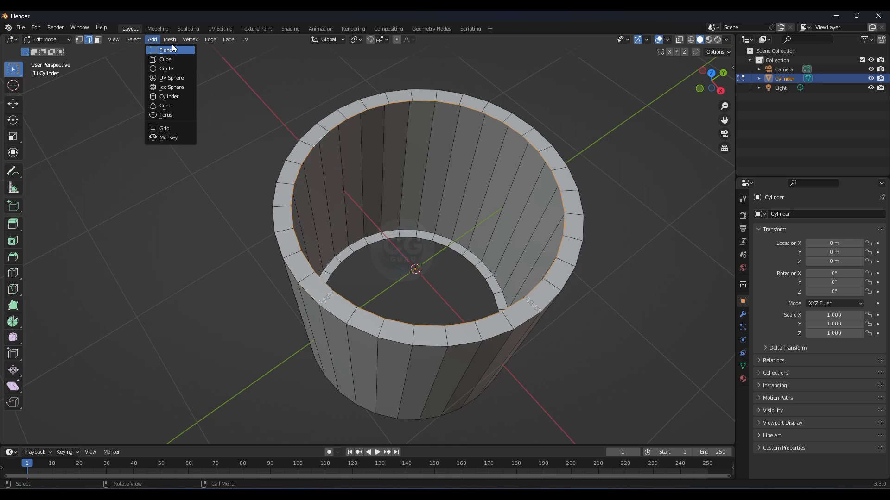
pyautogui.click(225, 42)
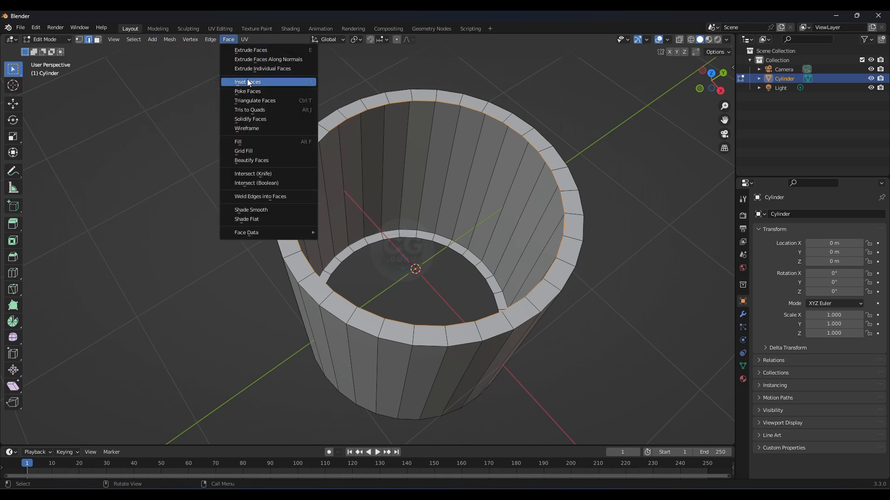
pyautogui.click(268, 151)
# Step: Select the inner edge loop of the bottom rim and fill it with Grid Fill
pyautogui.moveTo(296, 186); pyautogui.dragTo(366, 226, button='middle')
pyautogui.scroll(2, 371, 170)
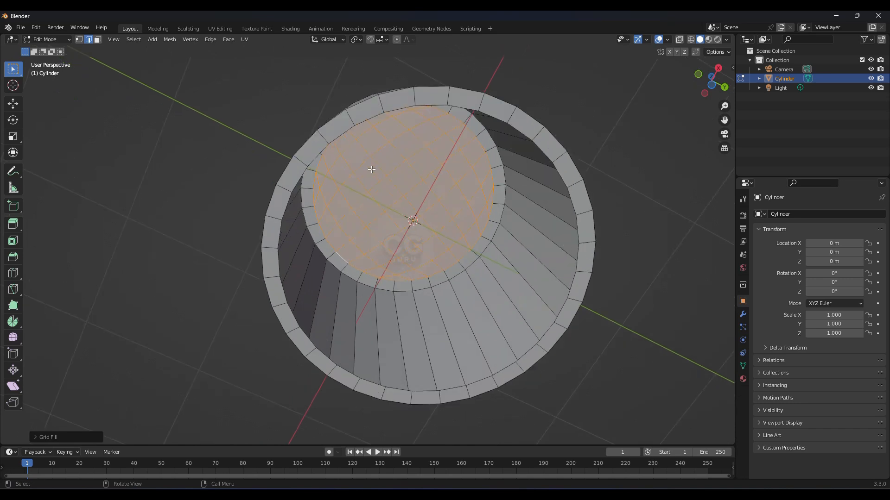
pyautogui.click(364, 121)
pyautogui.moveTo(364, 120); pyautogui.dragTo(393, 197, button='middle')
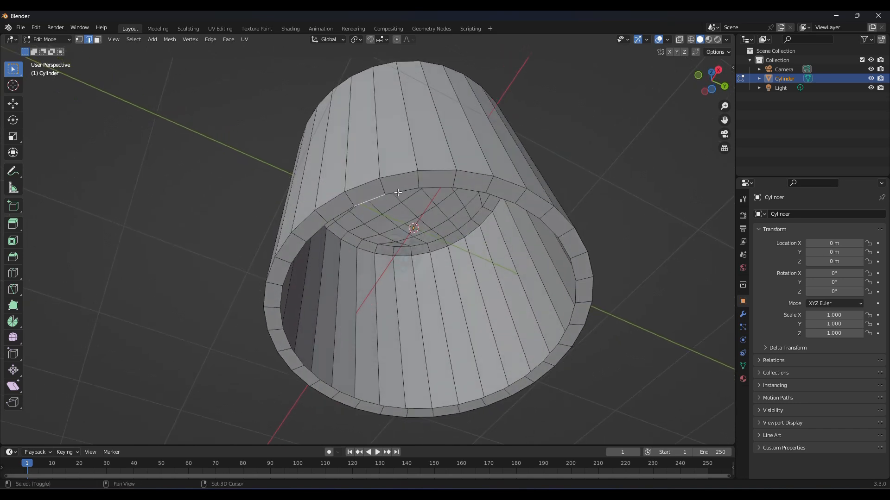
pyautogui.keyDown('alt'); pyautogui.click(434, 188); pyautogui.keyUp('alt')
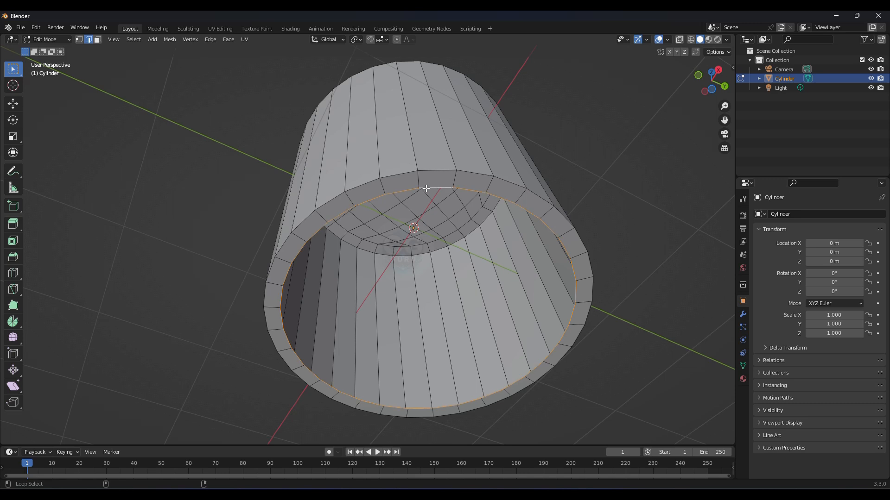
pyautogui.click(229, 40)
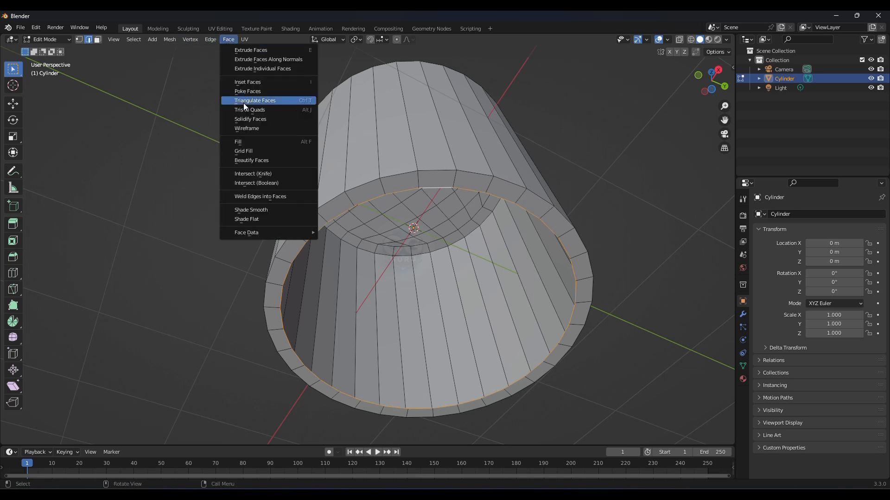
pyautogui.click(254, 152)
# Step: Add a horizontal loop cut around the cylinder's side with the Loop Cut tool
pyautogui.moveTo(351, 147); pyautogui.dragTo(399, 240, button='middle')
pyautogui.scroll(-4, 406, 235)
pyautogui.scroll(1, 416, 238)
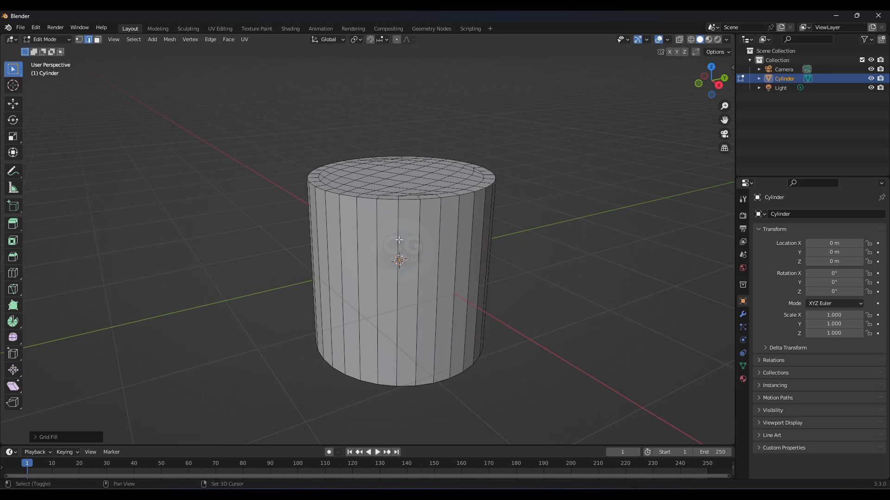
pyautogui.click(14, 273)
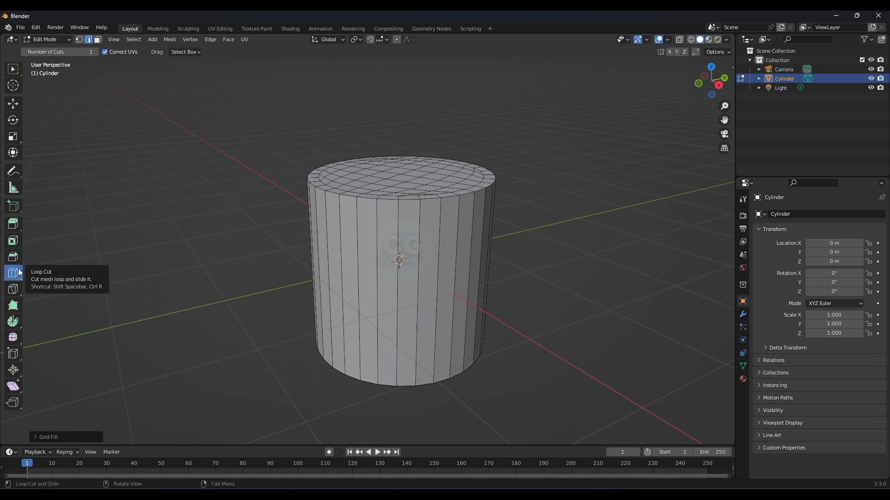
pyautogui.moveTo(342, 301); pyautogui.dragTo(344, 290)
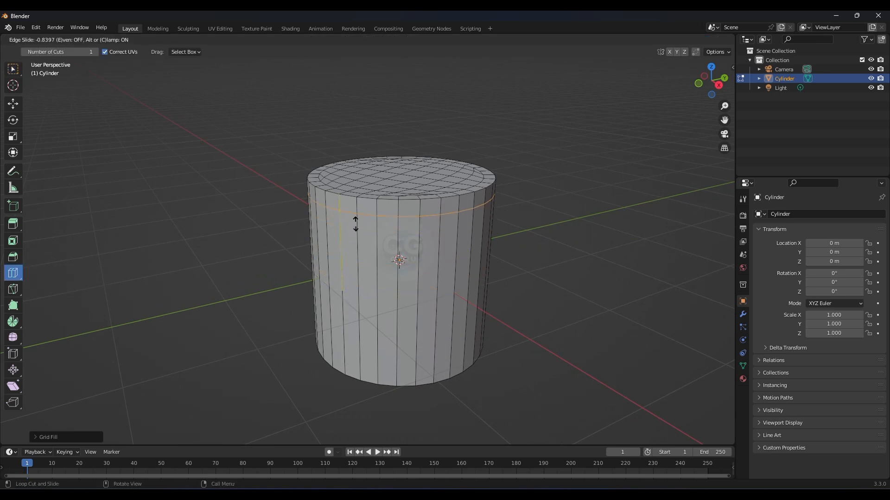
pyautogui.moveTo(355, 223); pyautogui.dragTo(356, 223)
pyautogui.moveTo(395, 306); pyautogui.dragTo(401, 376)
pyautogui.moveTo(401, 313); pyautogui.dragTo(415, 267, button='middle')
pyautogui.scroll(2, 415, 267)
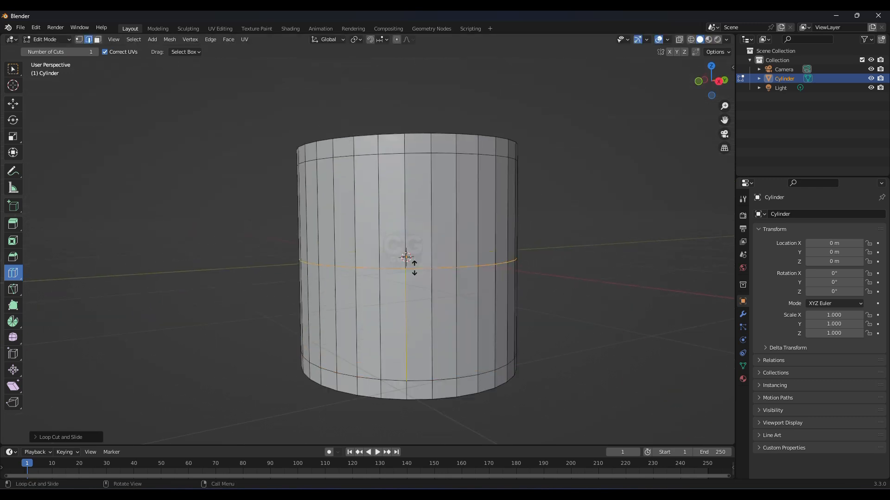
pyautogui.moveTo(411, 262); pyautogui.dragTo(415, 221)
pyautogui.moveTo(406, 258); pyautogui.dragTo(406, 257)
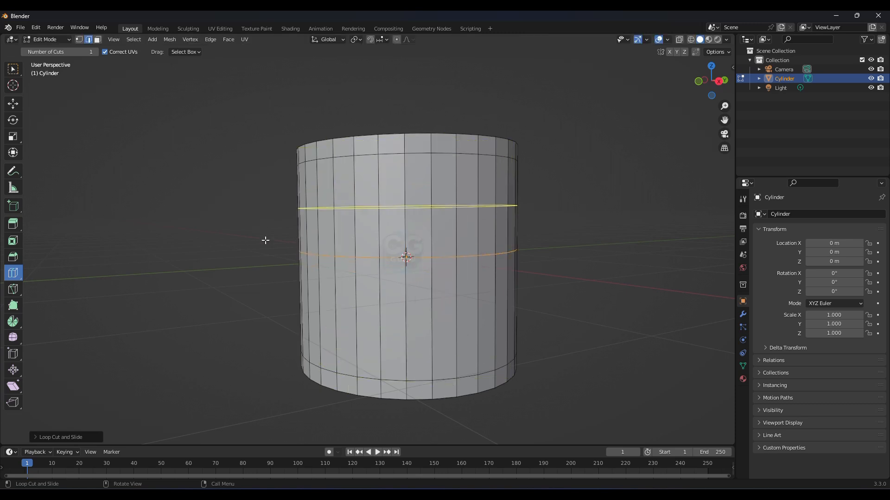
# Step: Increase the loop cut's number of cuts to 7
pyautogui.click(35, 438)
pyautogui.click(153, 364)
pyautogui.click(153, 363)
pyautogui.click(152, 364)
pyautogui.click(153, 363)
pyautogui.click(152, 363)
pyautogui.click(153, 363)
pyautogui.moveTo(182, 358); pyautogui.dragTo(277, 235, button='middle')
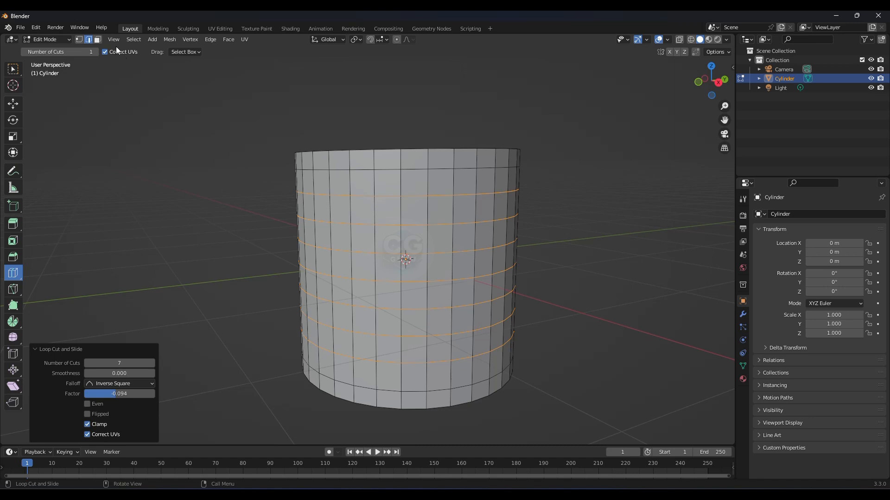
# Step: Select the side vertices in vertex select mode and apply Checker Deselect to them
pyautogui.click(82, 40)
pyautogui.moveTo(394, 223); pyautogui.dragTo(407, 231, button='middle')
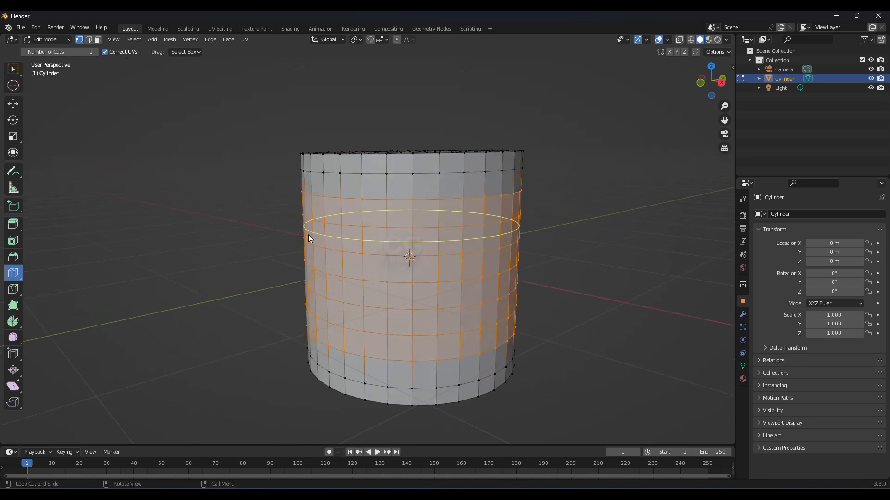
pyautogui.click(131, 39)
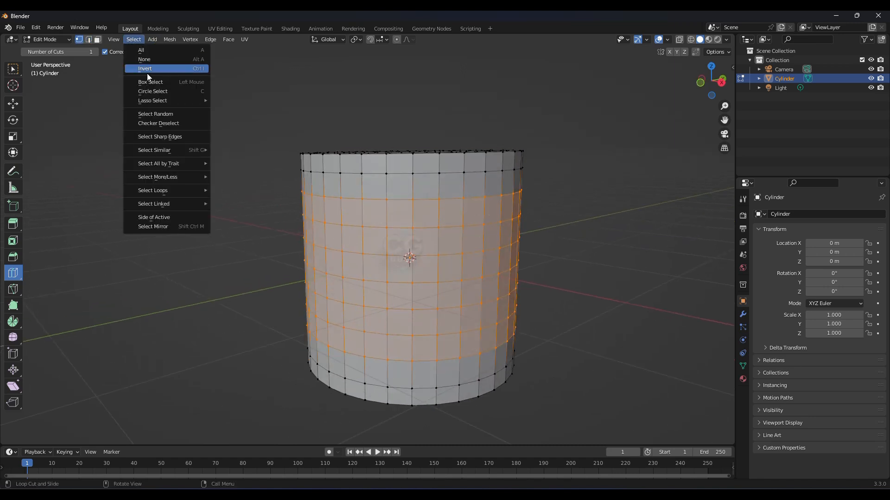
pyautogui.click(166, 120)
# Step: Bevel the selected vertices with a width of about 0.045 m
pyautogui.moveTo(288, 211); pyautogui.dragTo(355, 273, button='middle')
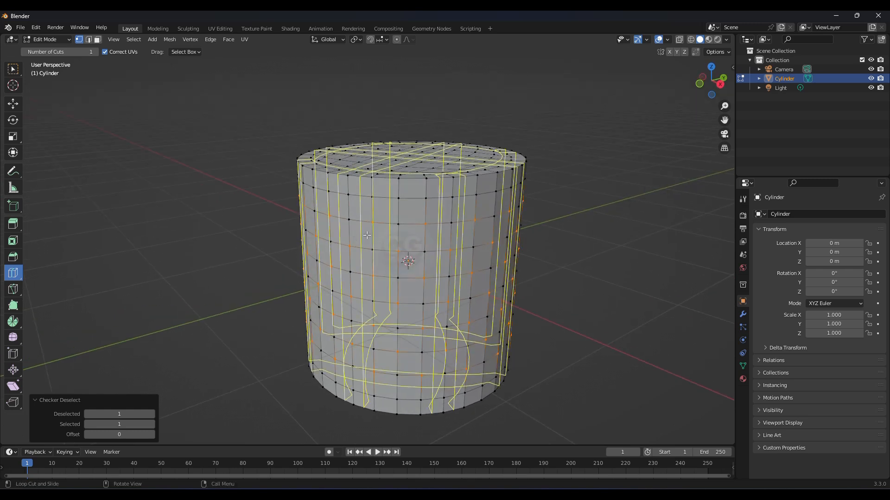
pyautogui.click(17, 71)
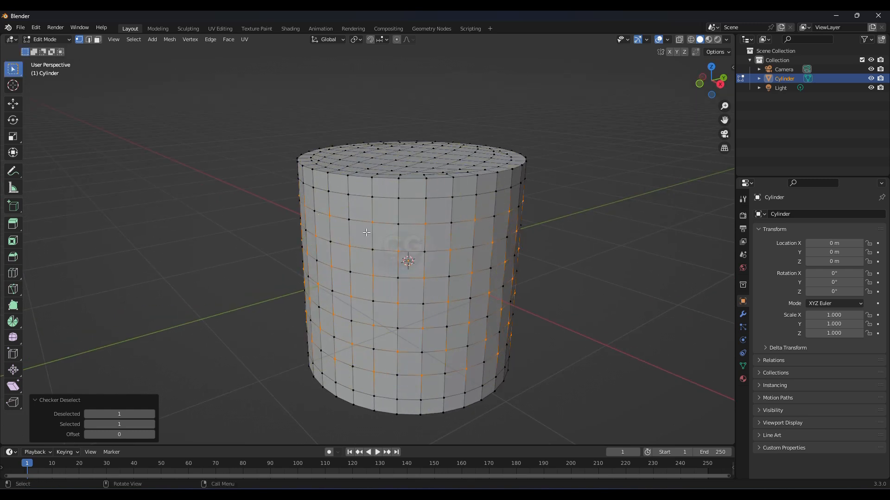
pyautogui.rightClick(401, 232)
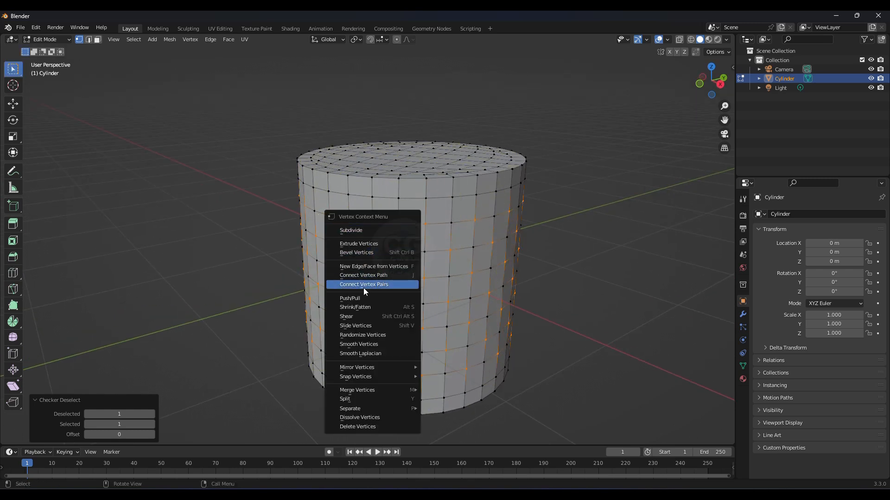
pyautogui.click(363, 253)
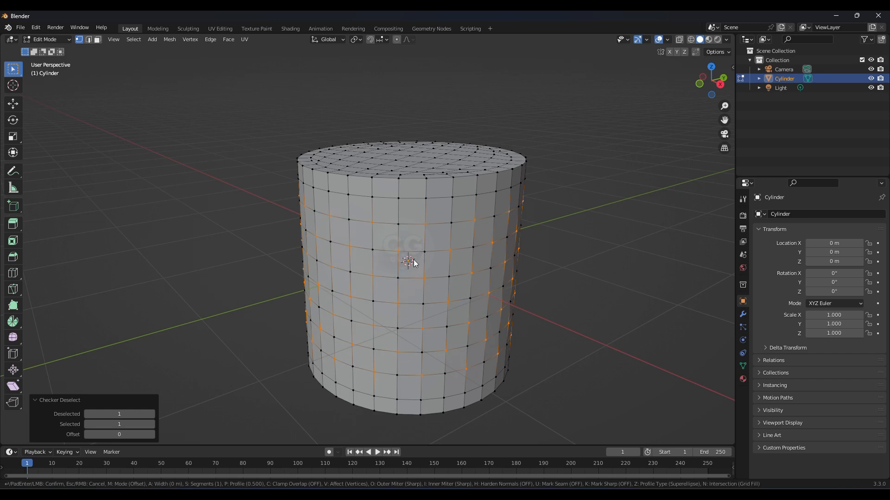
pyautogui.click(460, 275)
pyautogui.moveTo(460, 274); pyautogui.dragTo(386, 284, button='middle')
pyautogui.scroll(-3, 394, 279)
pyautogui.scroll(1, 389, 290)
pyautogui.scroll(1, 386, 284)
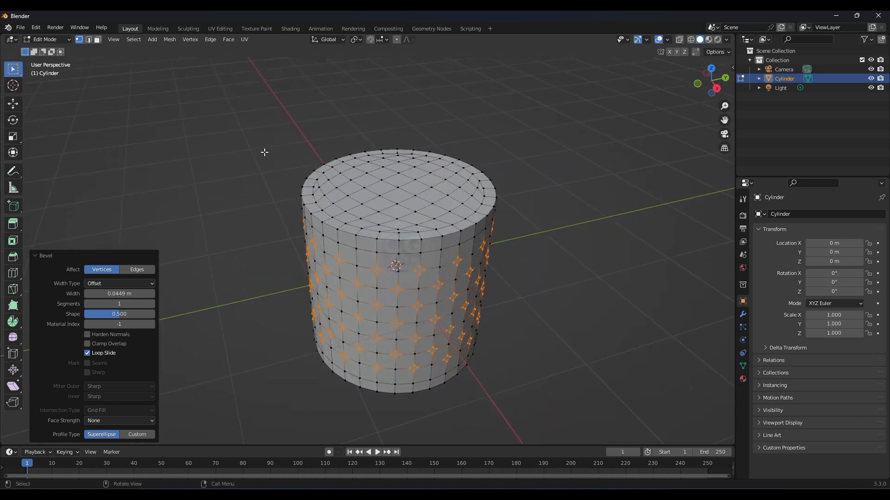
# Step: Return to Object Mode and add a Subdivision Surface modifier with viewport levels set to 4
pyautogui.click(51, 40)
pyautogui.click(51, 49)
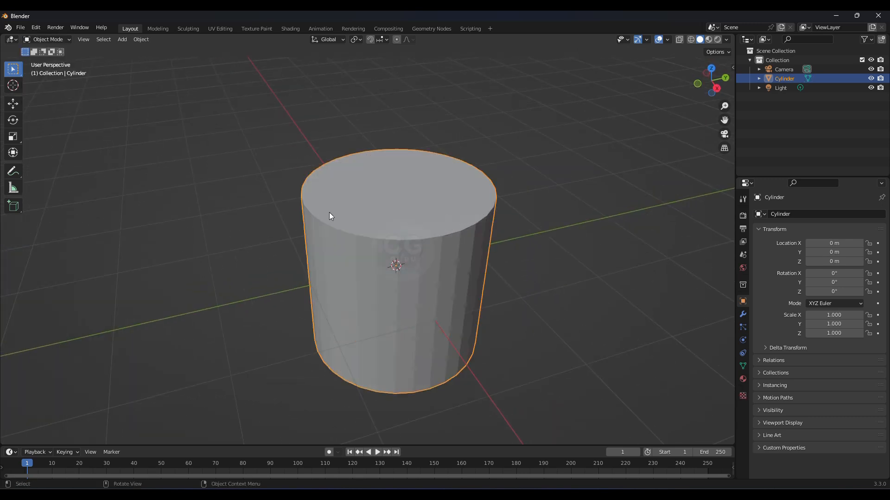
pyautogui.click(742, 315)
pyautogui.click(771, 214)
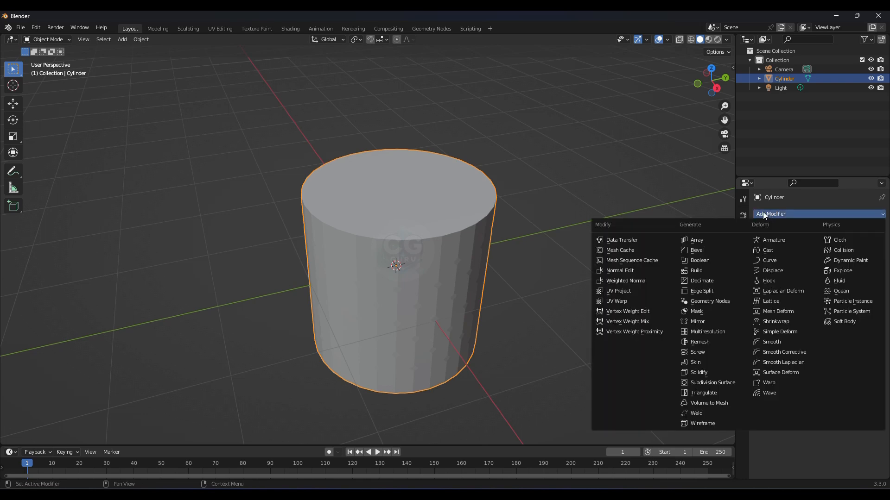
pyautogui.click(713, 382)
pyautogui.click(870, 255)
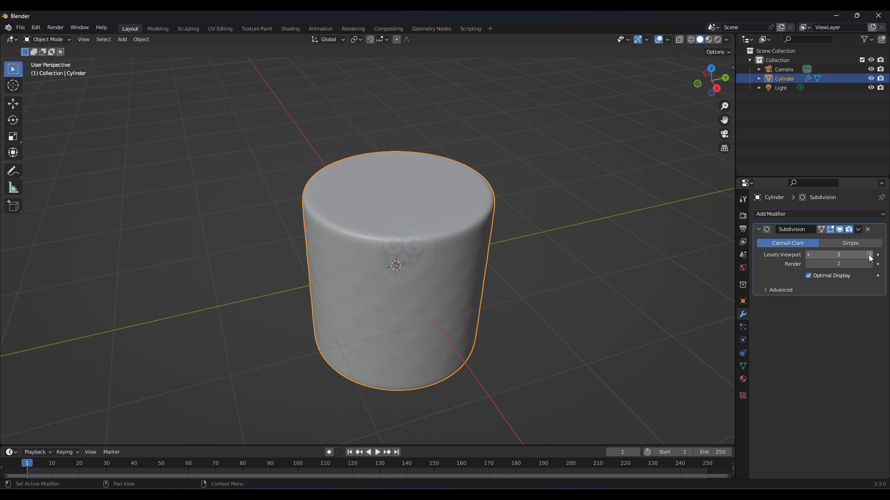
pyautogui.moveTo(603, 238); pyautogui.dragTo(630, 259, button='middle')
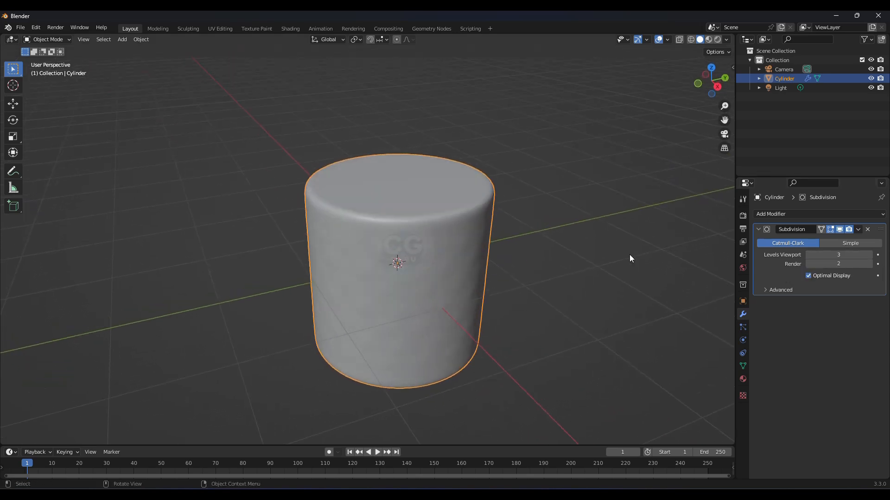
pyautogui.click(869, 255)
# Step: Shade the cylinder smooth and apply the Subdivision modifier
pyautogui.moveTo(533, 251); pyautogui.dragTo(392, 233, button='middle')
pyautogui.rightClick(392, 222)
pyautogui.click(392, 219)
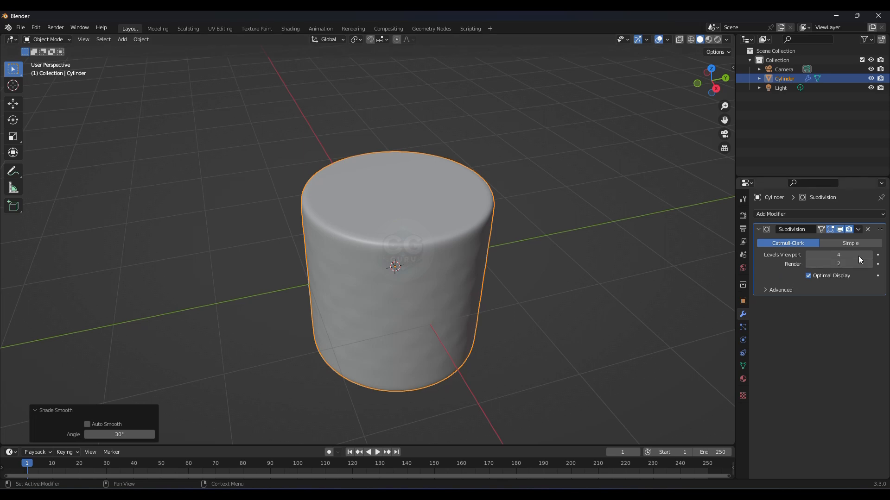
pyautogui.click(858, 229)
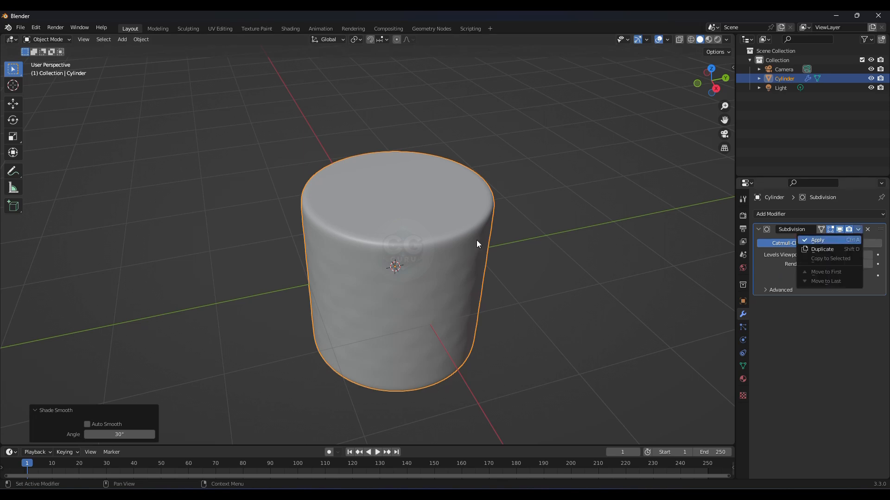
pyautogui.hotkey('ctrl', 'a')
# Step: Switch the cylinder into Sculpt Mode in the Sculpting workspace
pyautogui.moveTo(394, 257); pyautogui.dragTo(373, 228, button='middle')
pyautogui.scroll(1, 394, 249)
pyautogui.click(65, 41)
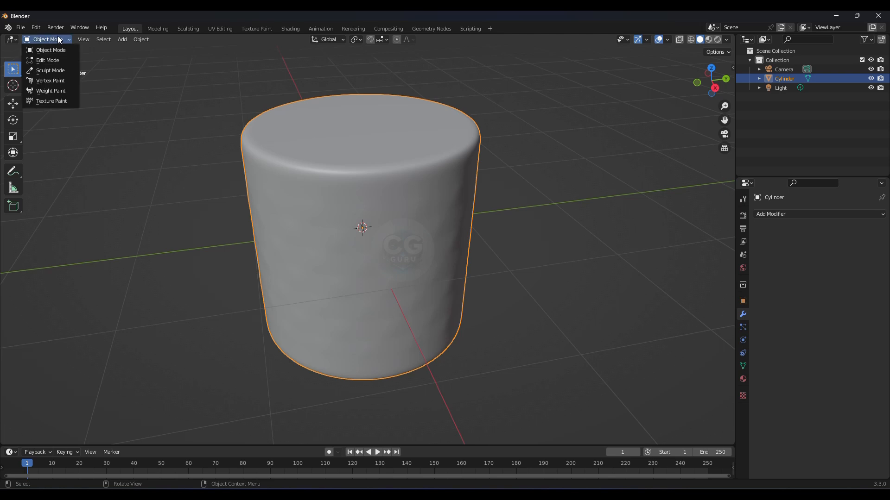
pyautogui.click(52, 73)
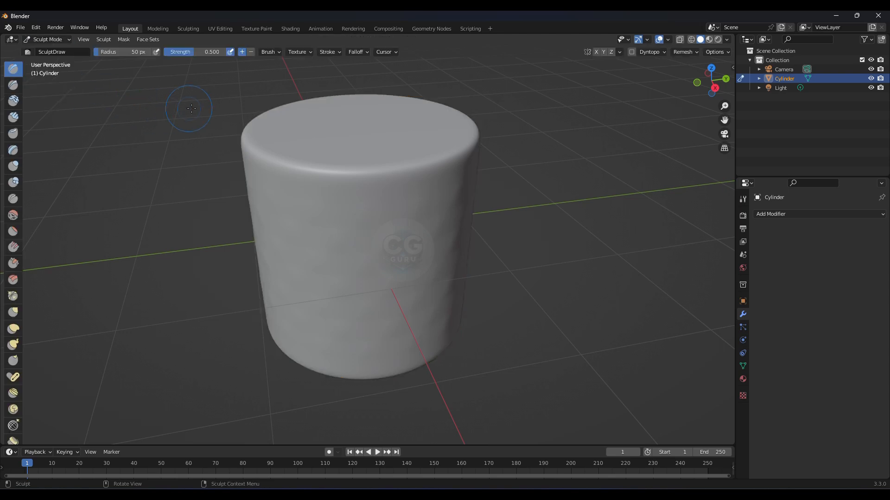
pyautogui.click(188, 28)
# Step: Create a face set from the Edit Mode selection
pyautogui.click(151, 40)
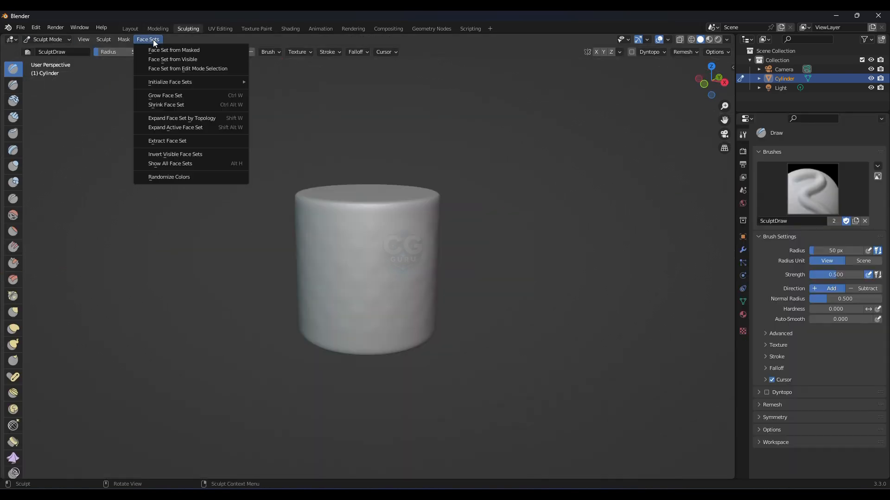
pyautogui.click(189, 69)
pyautogui.scroll(2, 356, 299)
pyautogui.moveTo(397, 261)
pyautogui.mouseDown(button='middle')
pyautogui.moveTo(381, 287)
pyautogui.moveTo(403, 275)
pyautogui.mouseUp(button='middle')
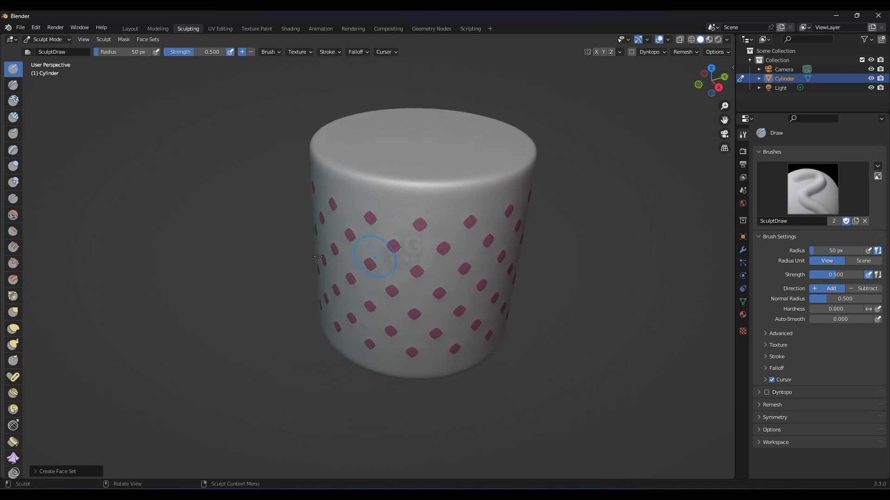
# Step: From the right orthographic view, box-mask the top and bottom rims of the cylinder
pyautogui.scroll(-5, 18, 271)
pyautogui.scroll(-4, 18, 274)
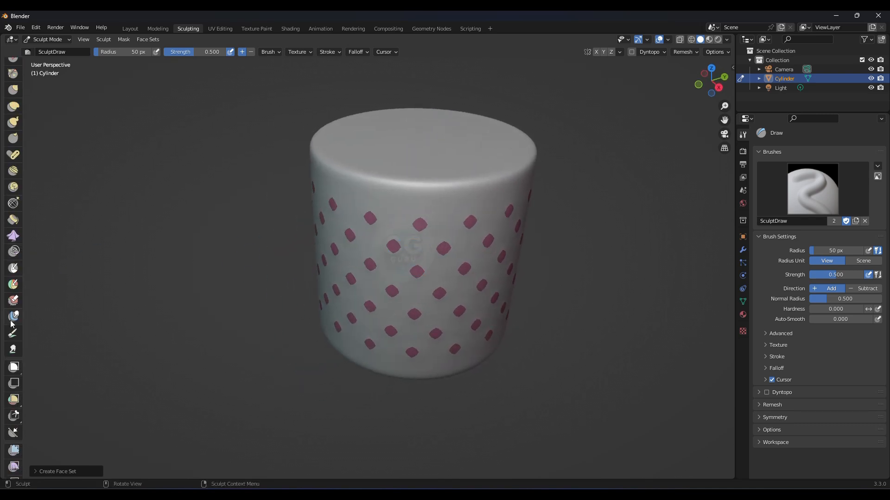
pyautogui.click(14, 269)
pyautogui.moveTo(327, 268); pyautogui.dragTo(352, 264, button='middle')
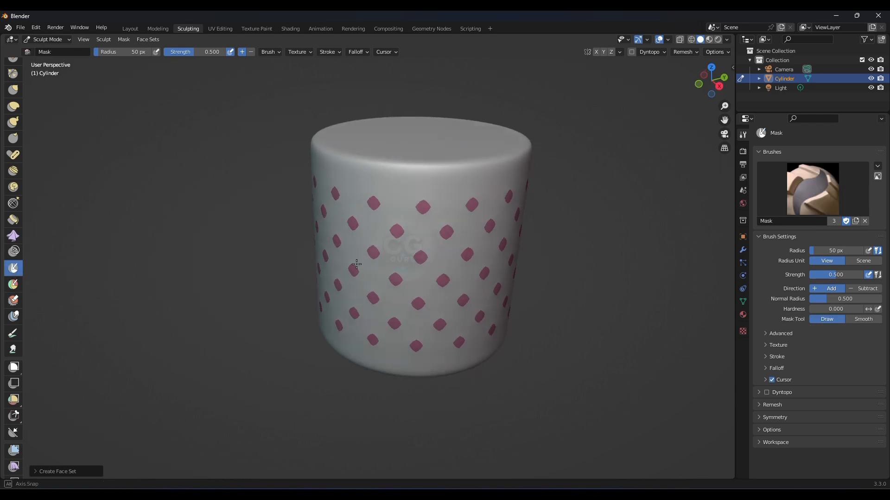
pyautogui.press('KP_3')
pyautogui.scroll(-2, 15, 234)
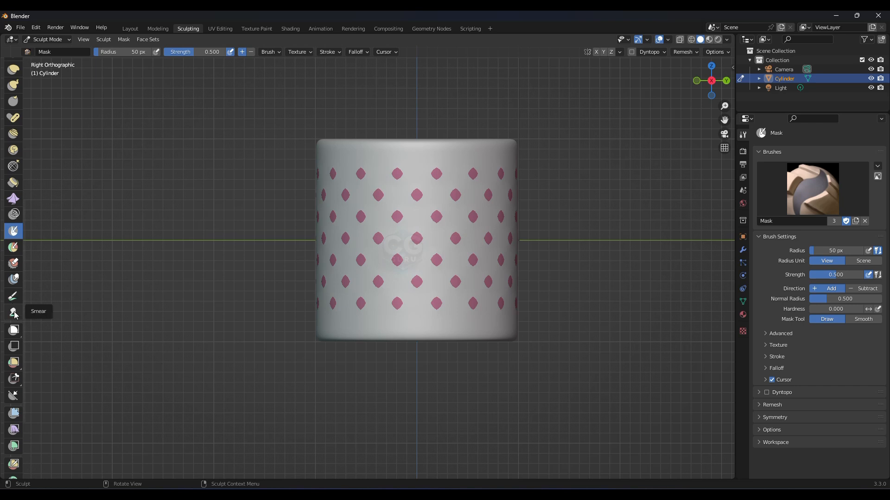
pyautogui.click(14, 333)
pyautogui.moveTo(555, 111); pyautogui.dragTo(277, 141)
pyautogui.moveTo(576, 354); pyautogui.dragTo(248, 339)
pyautogui.moveTo(248, 340); pyautogui.dragTo(415, 254, button='middle')
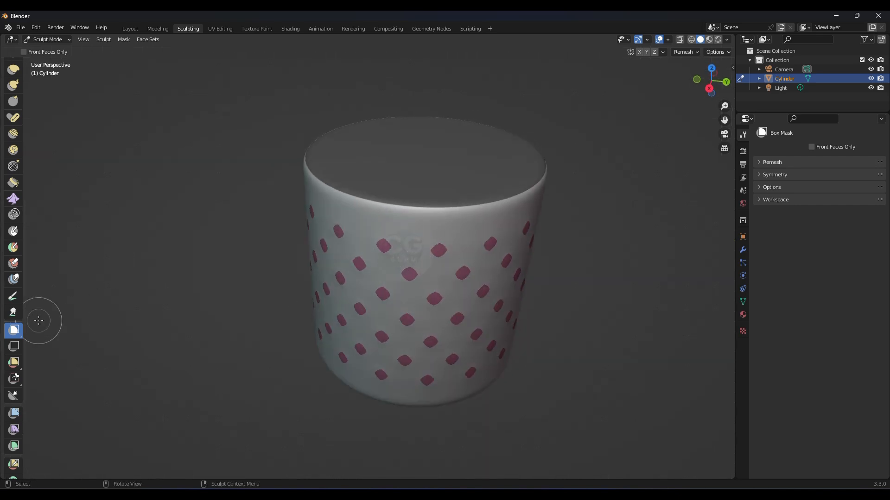
# Step: Select the Cloth Filter and set its filter type to Inflate using face sets
pyautogui.scroll(-5, 17, 385)
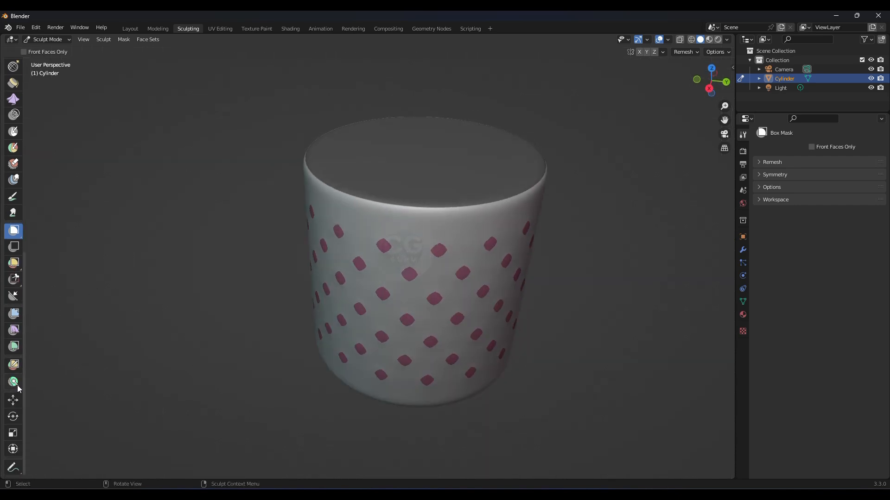
pyautogui.click(13, 329)
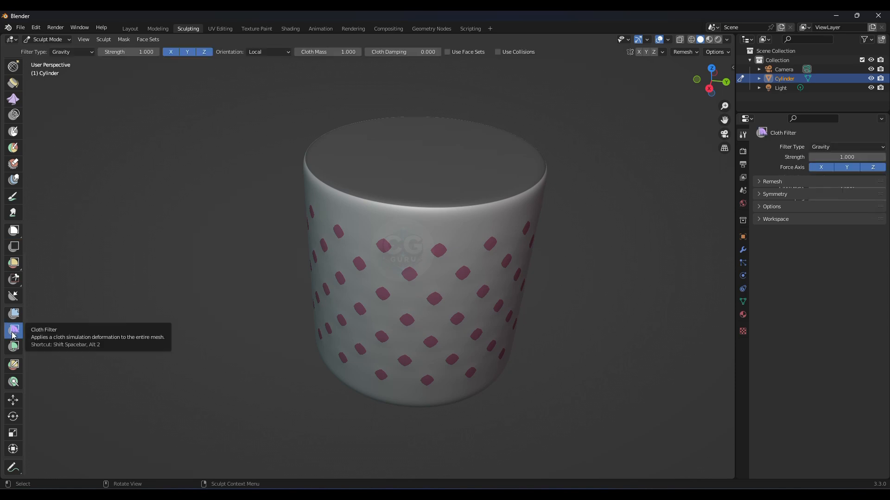
pyautogui.click(823, 147)
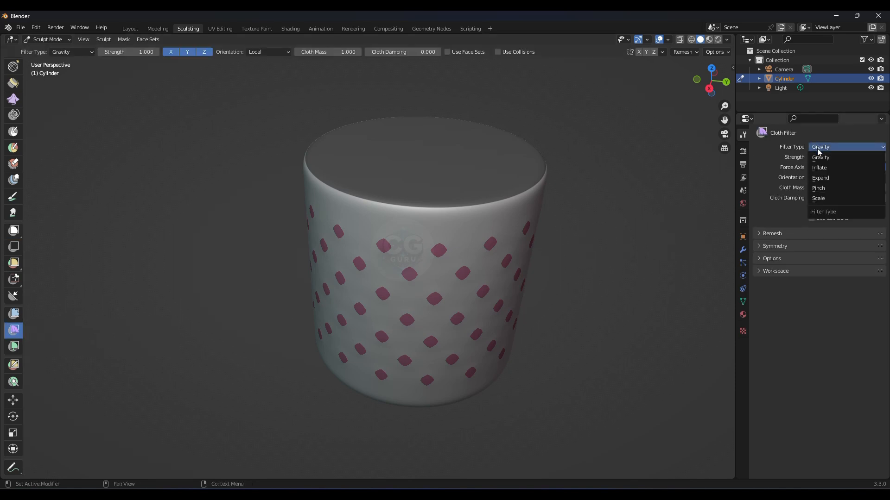
pyautogui.click(823, 169)
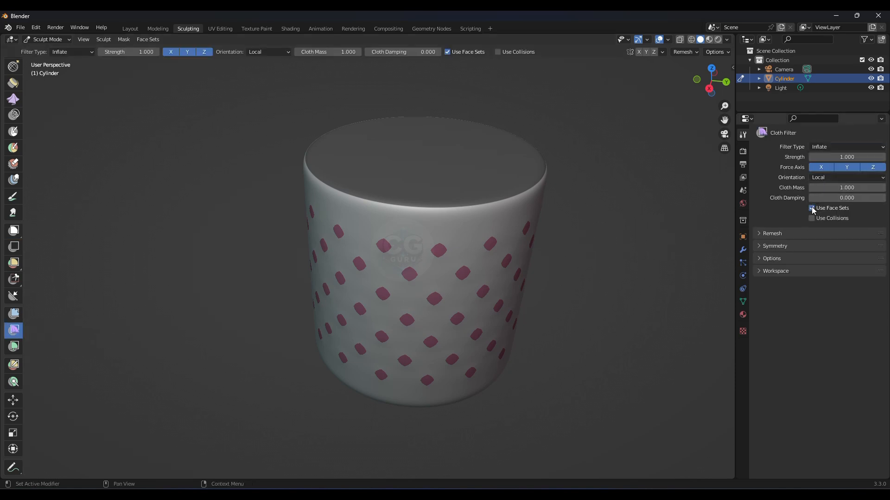
# Step: Apply the Inflate cloth filter repeatedly to puff up the cylinder's side between the face sets
pyautogui.moveTo(432, 250); pyautogui.dragTo(477, 265)
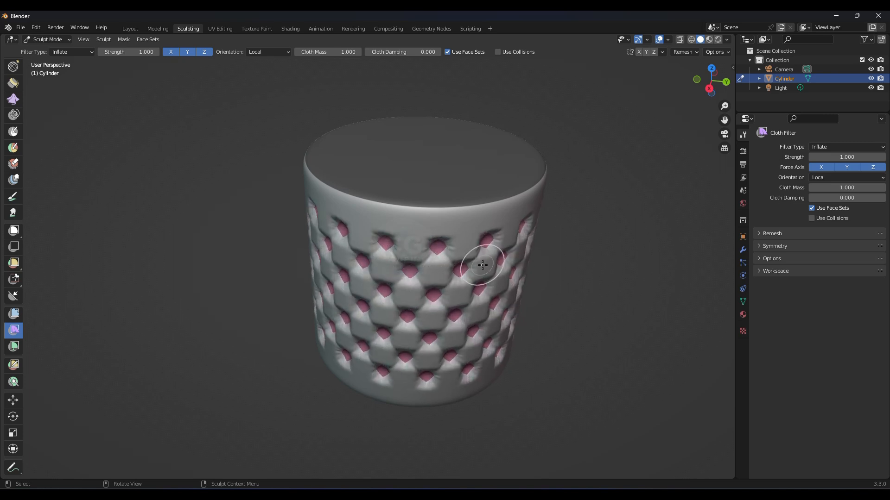
pyautogui.moveTo(538, 270); pyautogui.dragTo(557, 269)
pyautogui.moveTo(425, 320); pyautogui.dragTo(458, 301, button='middle')
pyautogui.scroll(4, 392, 304)
pyautogui.scroll(-3, 398, 302)
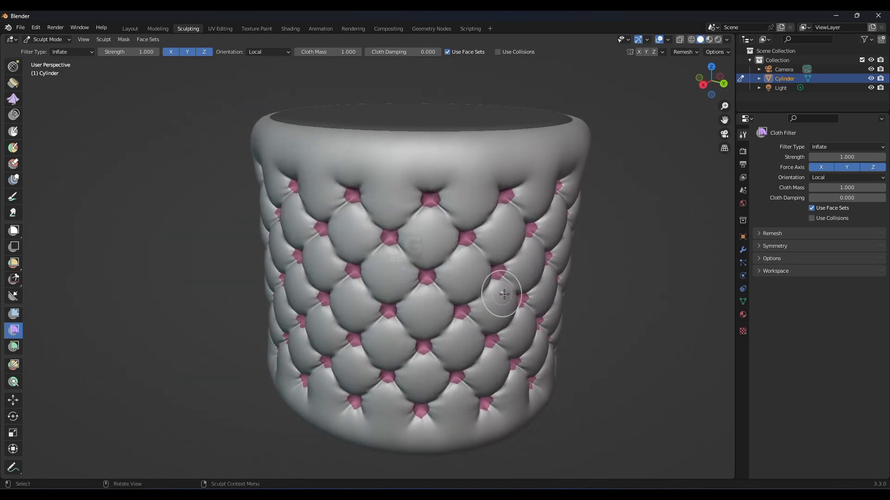
pyautogui.moveTo(441, 312); pyautogui.dragTo(461, 284, button='middle')
pyautogui.scroll(-4, 403, 305)
pyautogui.scroll(4, 386, 246)
pyautogui.moveTo(387, 248); pyautogui.dragTo(403, 277, button='middle')
pyautogui.scroll(-4, 394, 270)
pyautogui.scroll(2, 416, 243)
pyautogui.moveTo(417, 242); pyautogui.dragTo(407, 266, button='middle')
pyautogui.scroll(2, 404, 265)
pyautogui.scroll(2, 448, 263)
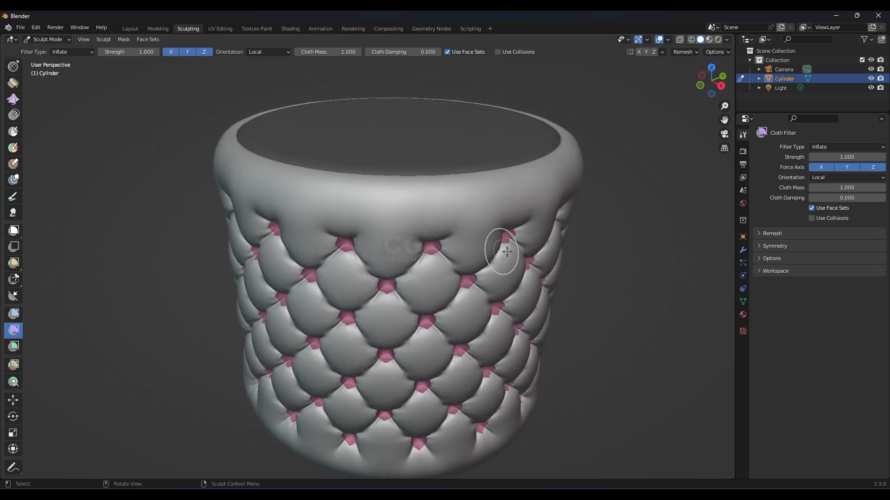
pyautogui.scroll(-3, 505, 249)
pyautogui.moveTo(441, 234); pyautogui.dragTo(407, 232, button='middle')
# Step: Return to Object Mode and shade the sculpted cylinder smooth
pyautogui.click(59, 41)
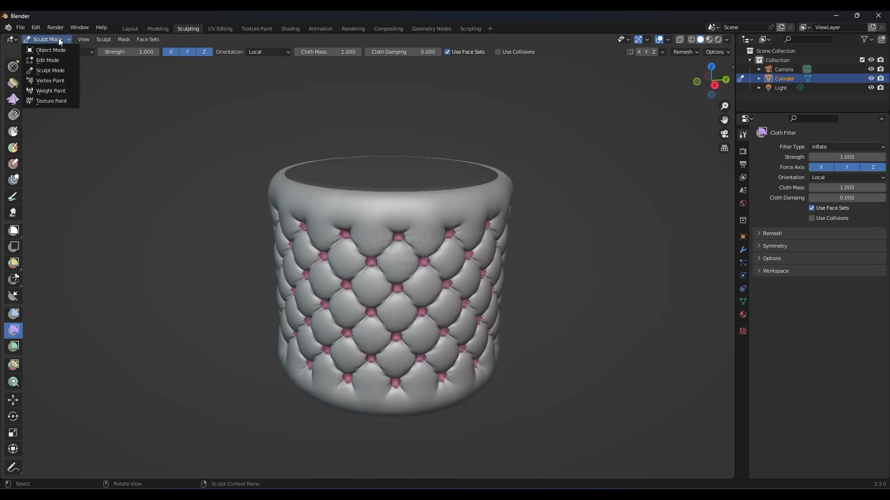
pyautogui.click(55, 51)
pyautogui.rightClick(380, 238)
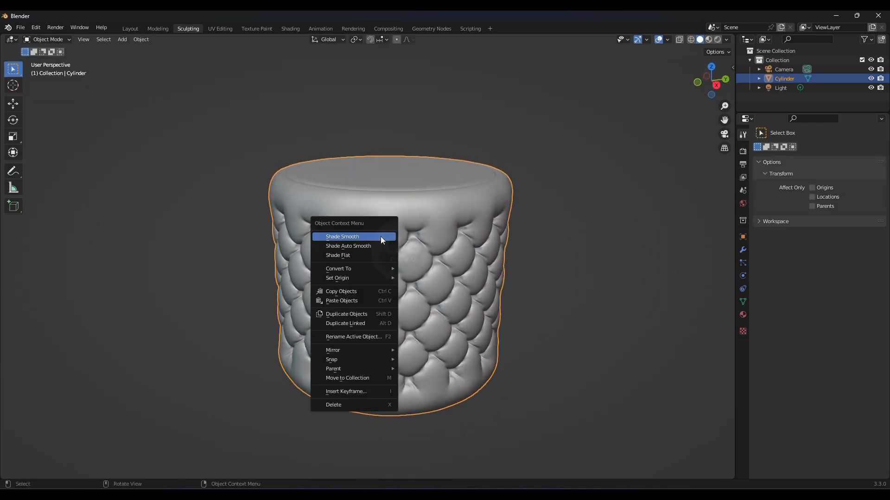
pyautogui.click(352, 237)
pyautogui.moveTo(419, 239); pyautogui.dragTo(364, 248, button='middle')
pyautogui.scroll(-3, 392, 237)
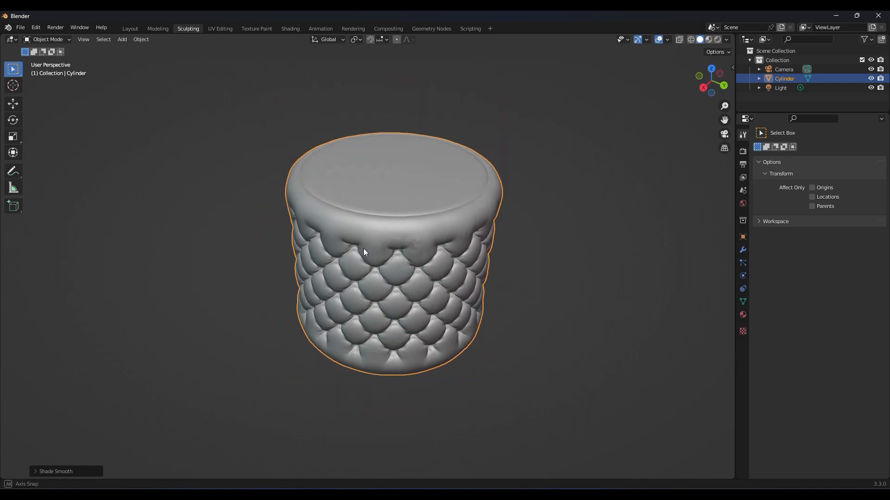
pyautogui.moveTo(411, 191); pyautogui.dragTo(409, 237, button='middle')
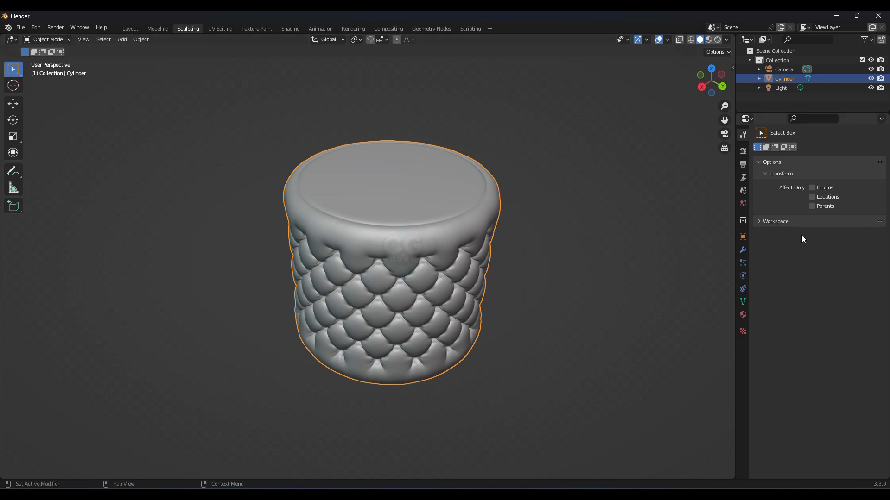
# Step: Switch the viewport to Material Preview shading
pyautogui.click(743, 250)
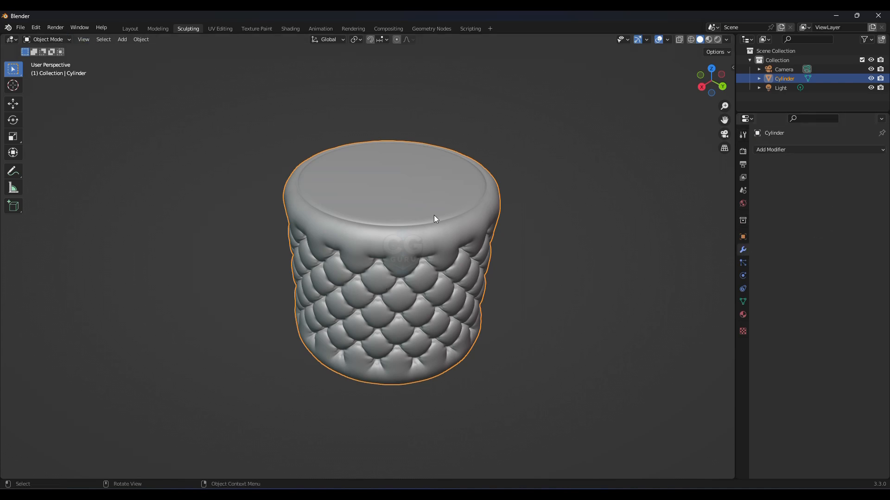
pyautogui.click(207, 161)
pyautogui.click(385, 227)
pyautogui.moveTo(385, 227); pyautogui.dragTo(473, 261, button='middle')
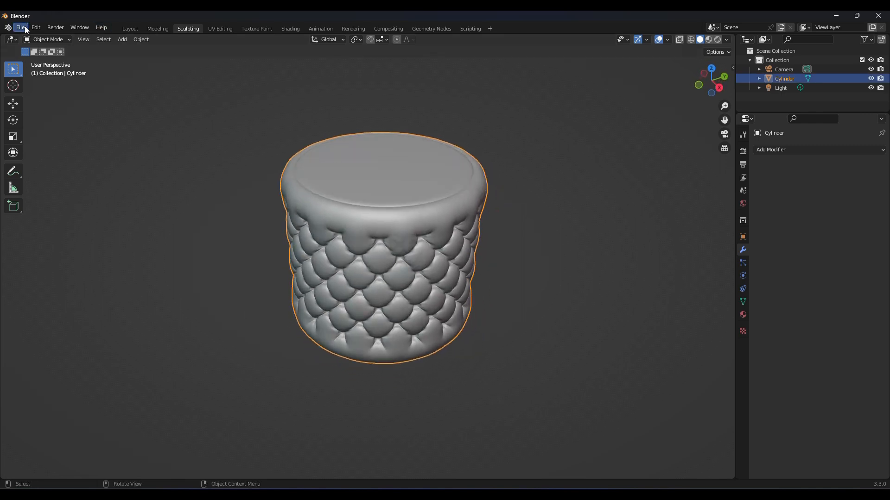
pyautogui.moveTo(351, 226)
pyautogui.mouseDown(button='middle')
pyautogui.moveTo(265, 193)
pyautogui.moveTo(302, 208)
pyautogui.mouseUp(button='middle')
pyautogui.click(709, 39)
pyautogui.moveTo(374, 257); pyautogui.dragTo(376, 266, button='middle')
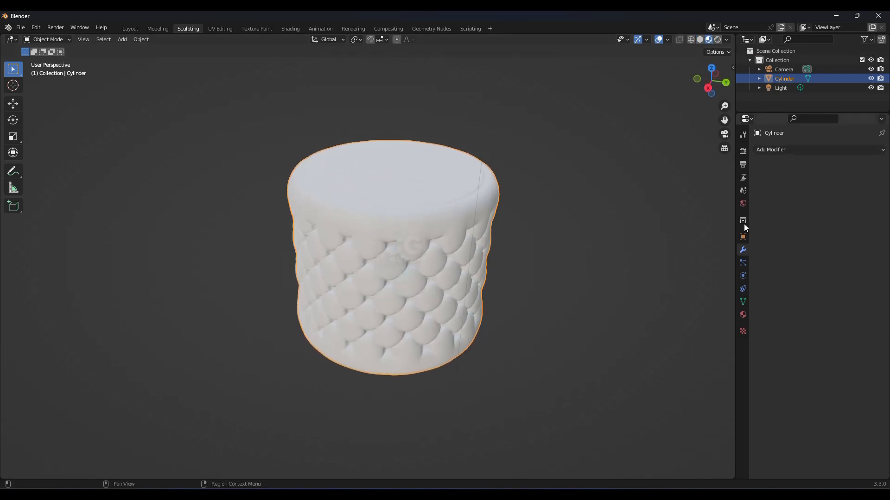
# Step: Add a new material to the cylinder and set its base color to red
pyautogui.click(742, 313)
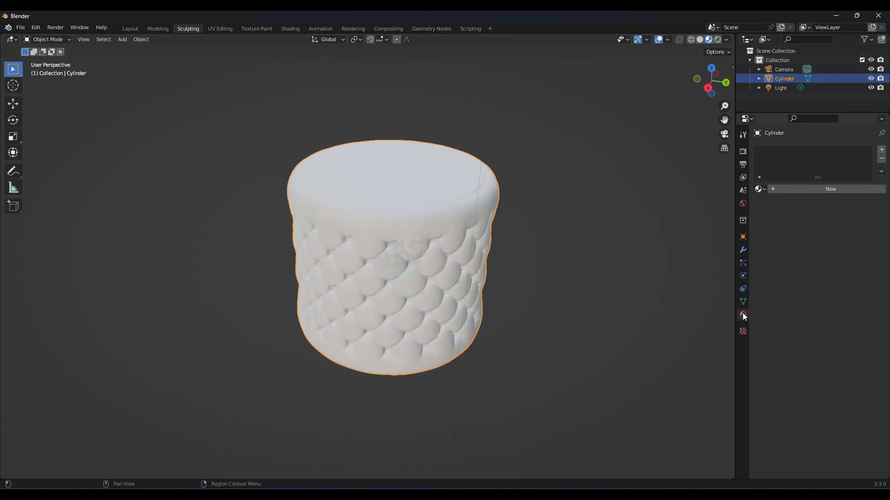
pyautogui.click(800, 192)
pyautogui.click(825, 288)
pyautogui.moveTo(823, 197); pyautogui.dragTo(820, 220)
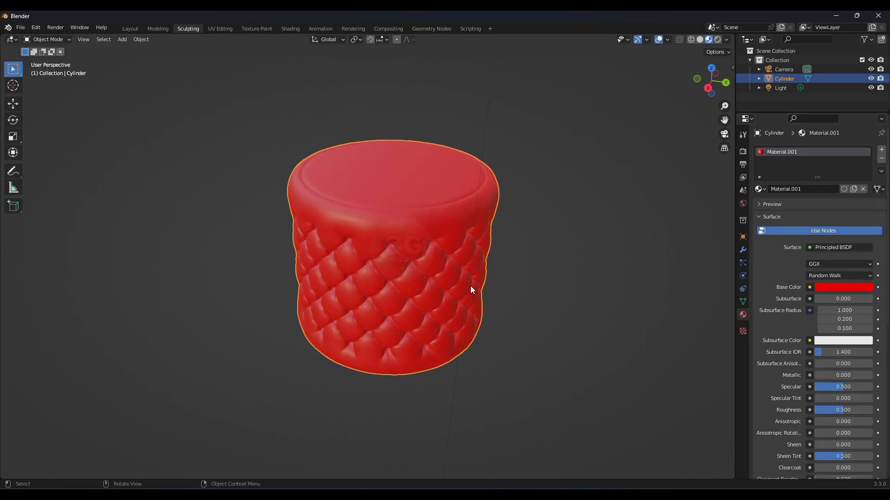
# Step: Switch the viewport to Rendered shading and lower the material's roughness to 0.335
pyautogui.scroll(3, 381, 292)
pyautogui.moveTo(381, 292)
pyautogui.mouseDown(button='middle')
pyautogui.moveTo(461, 290)
pyautogui.moveTo(493, 254)
pyautogui.mouseUp(button='middle')
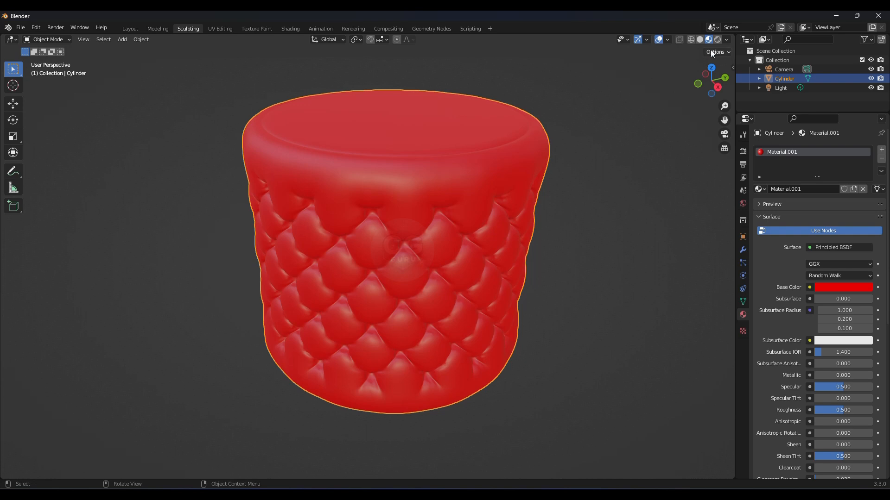
pyautogui.click(717, 40)
pyautogui.moveTo(387, 262)
pyautogui.mouseDown(button='middle')
pyautogui.moveTo(353, 265)
pyautogui.moveTo(404, 251)
pyautogui.mouseUp(button='middle')
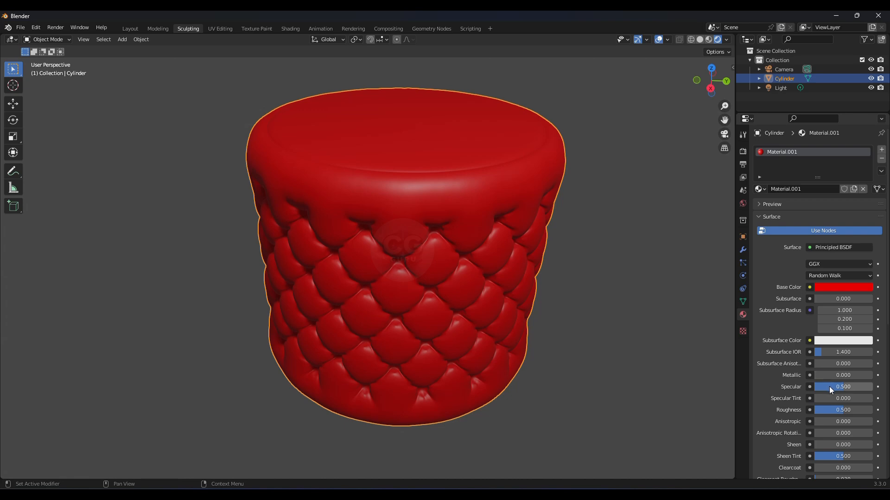
pyautogui.moveTo(842, 411); pyautogui.dragTo(829, 410)
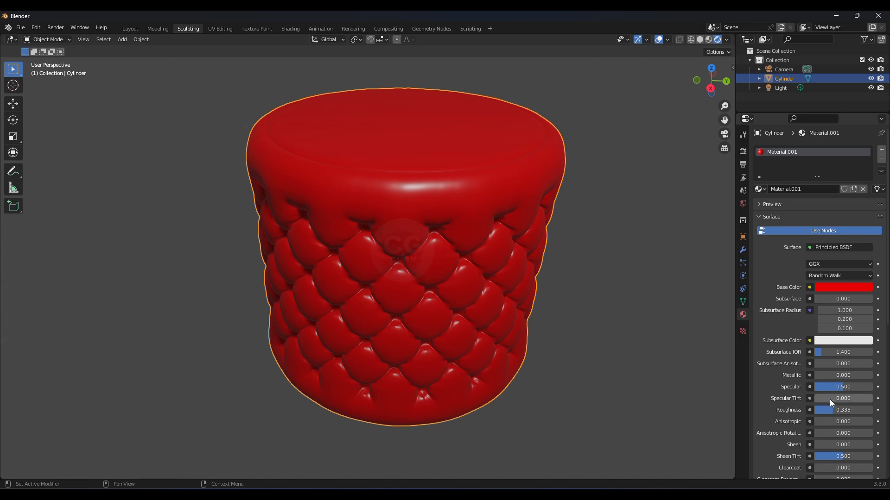